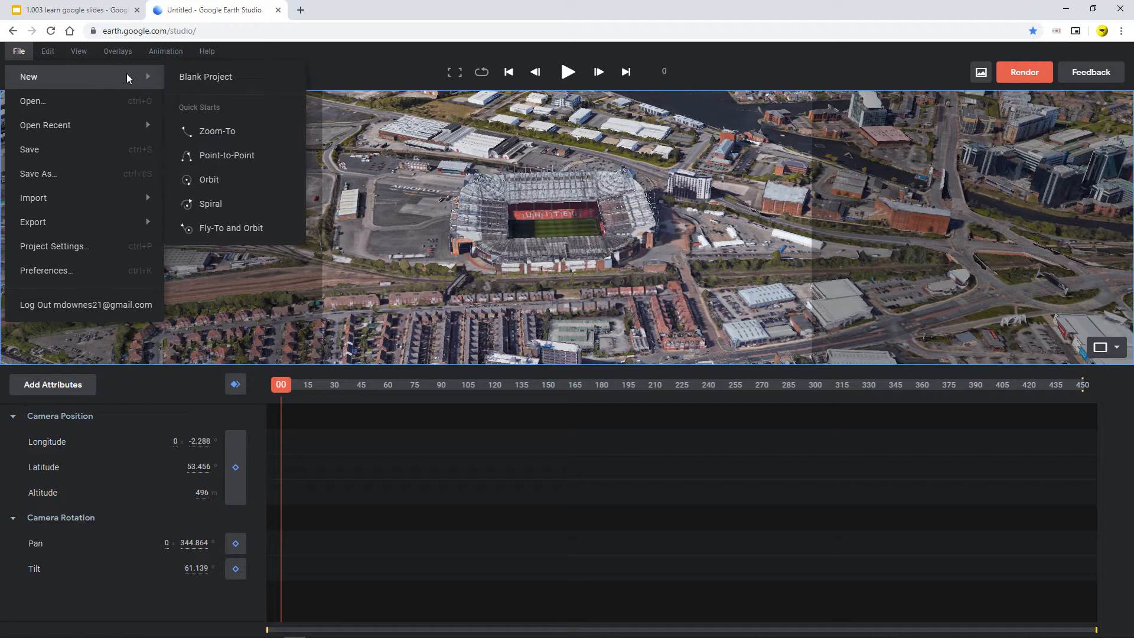
Start a Spiral quick-start project with its orbit point centred on the Manchester United FC stadium pitch, and accept that point
click(228, 208)
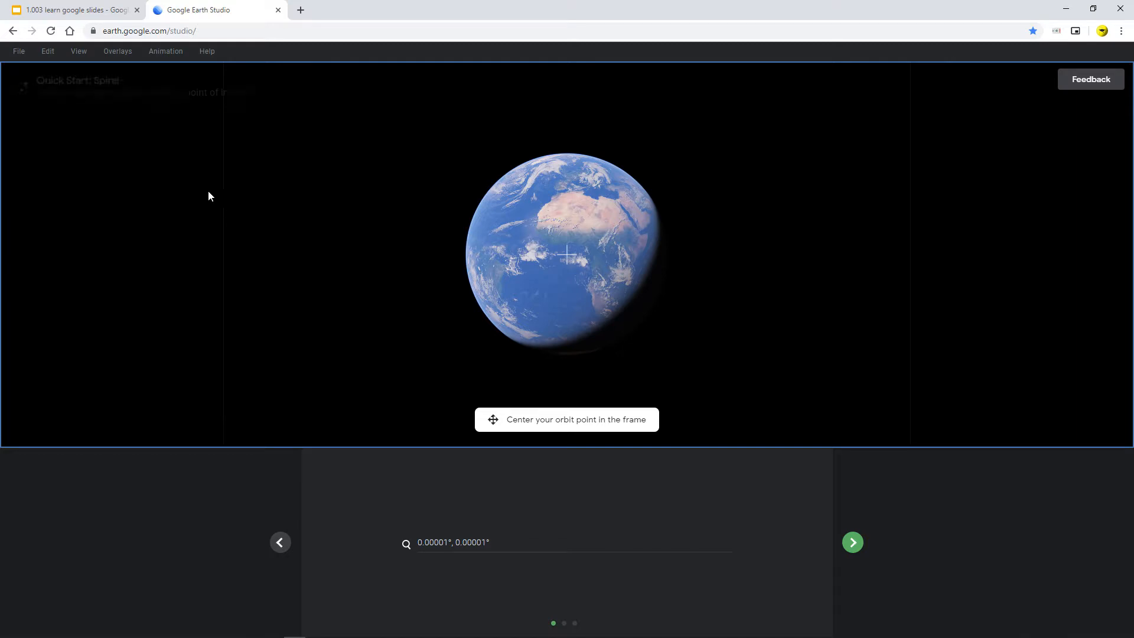
click(502, 543)
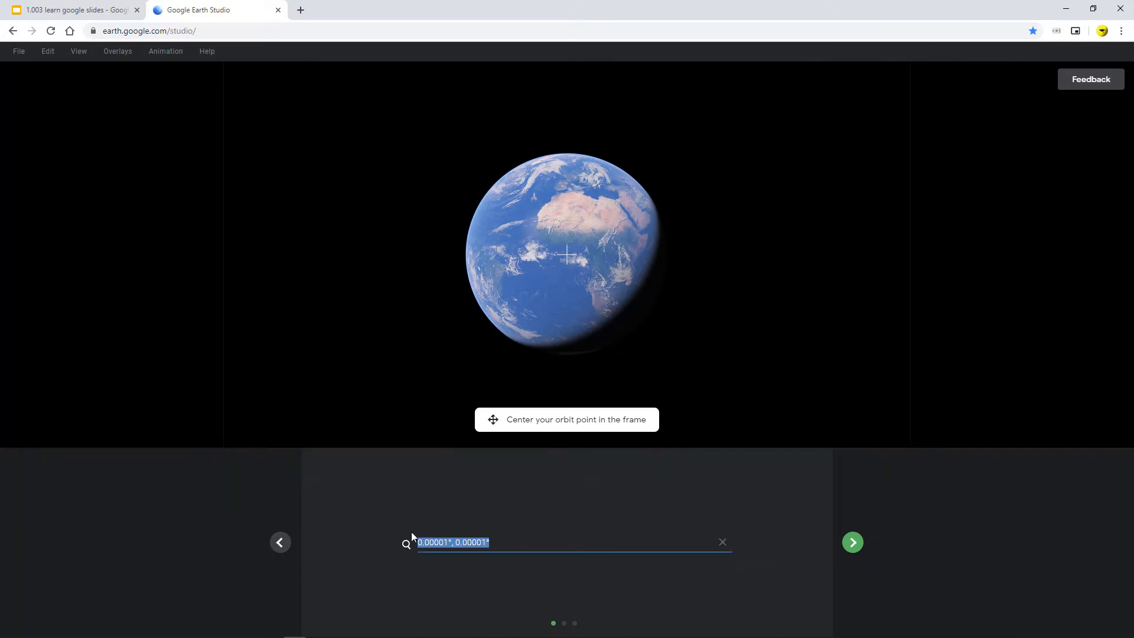
text(manchester united)
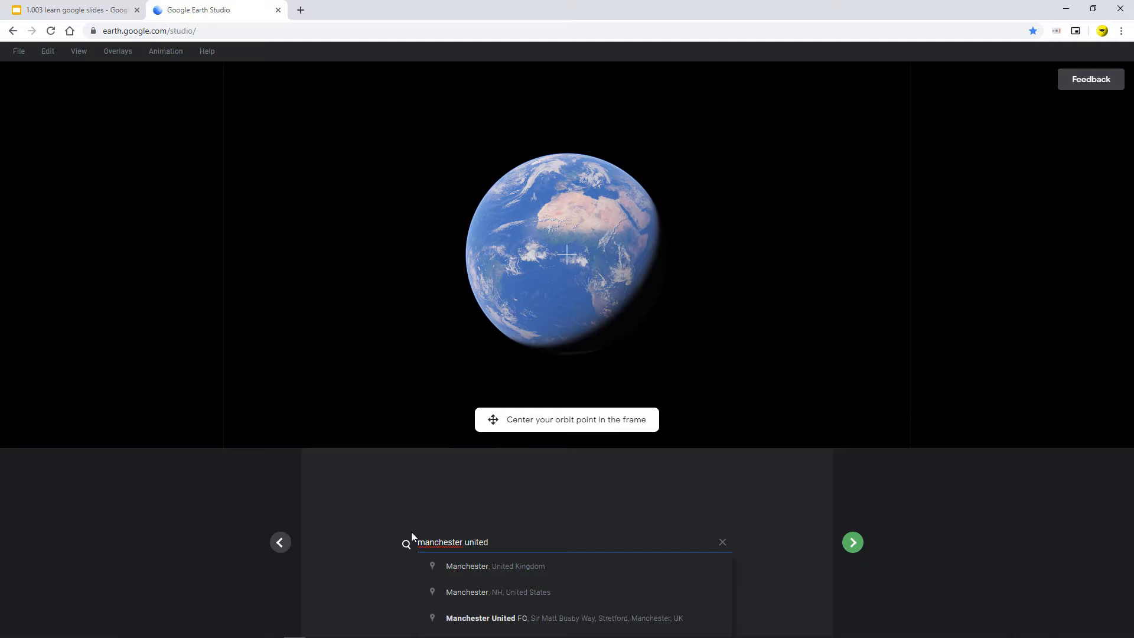
click(510, 617)
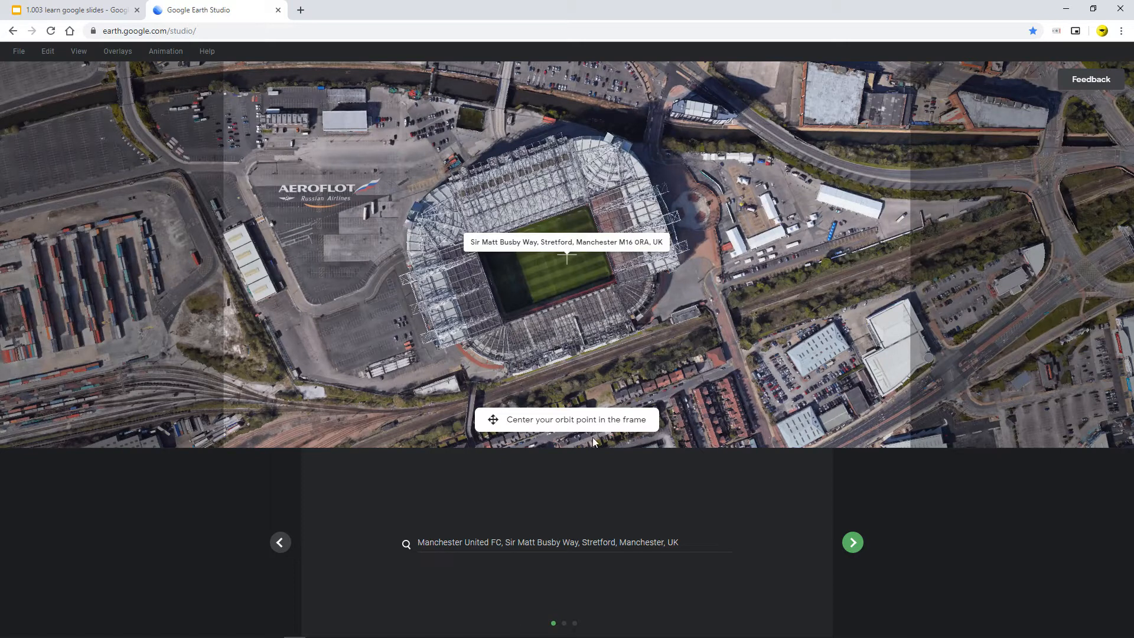
mouse_move(559, 292)
mouse_down()
mouse_move(583, 297)
mouse_move(576, 282)
mouse_up()
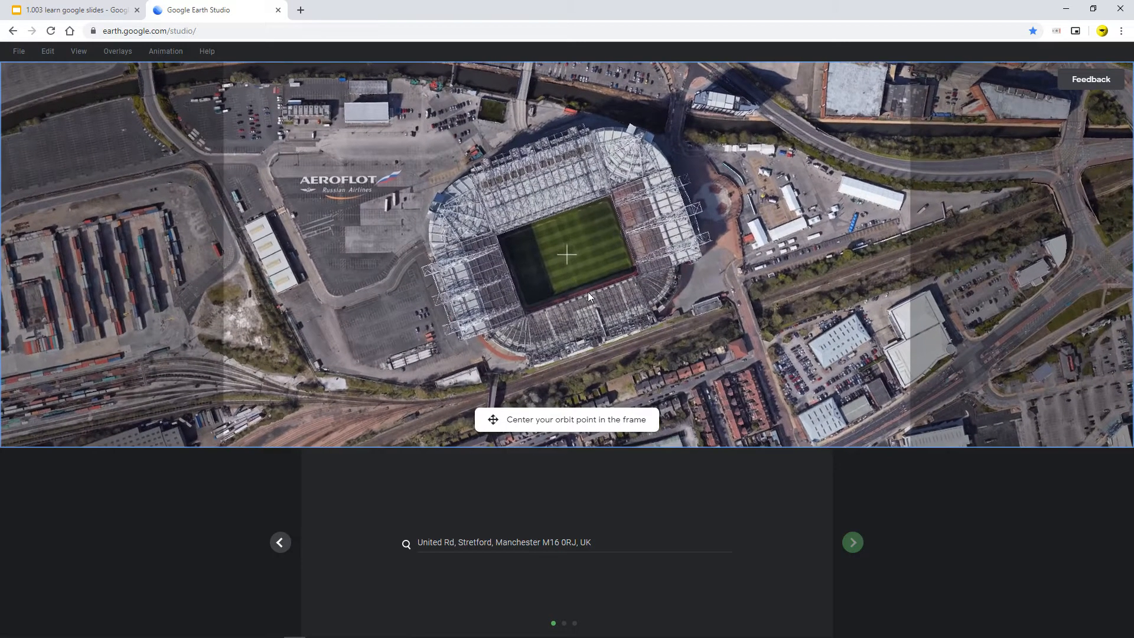
click(852, 543)
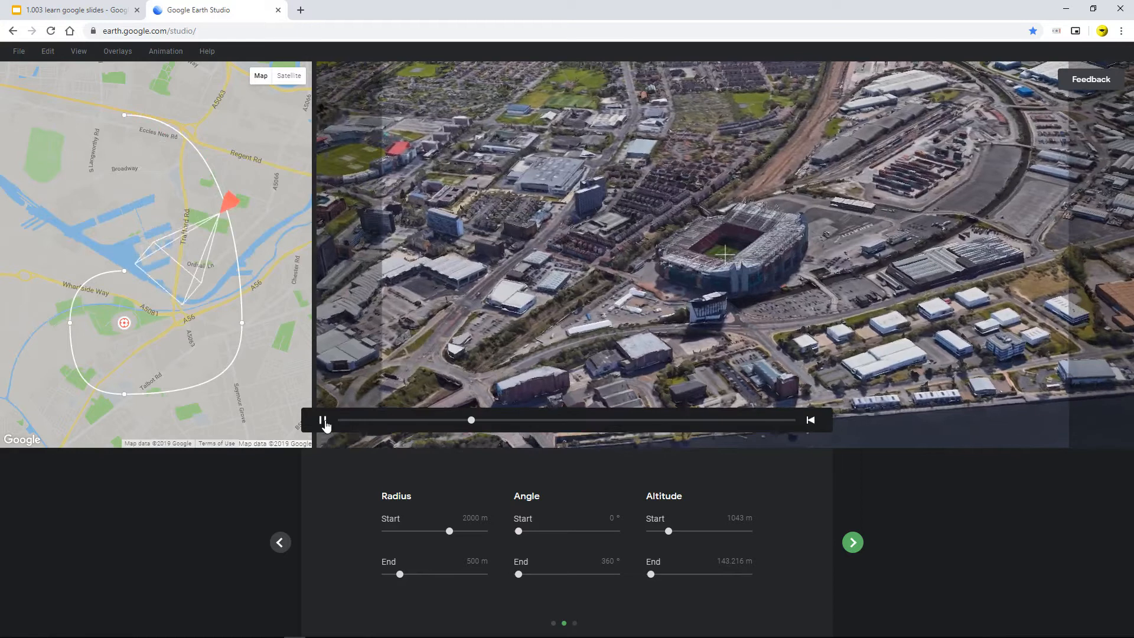
Preview the spiral flight to its end with the default path values, accept the 25-second duration and create the project
click(319, 420)
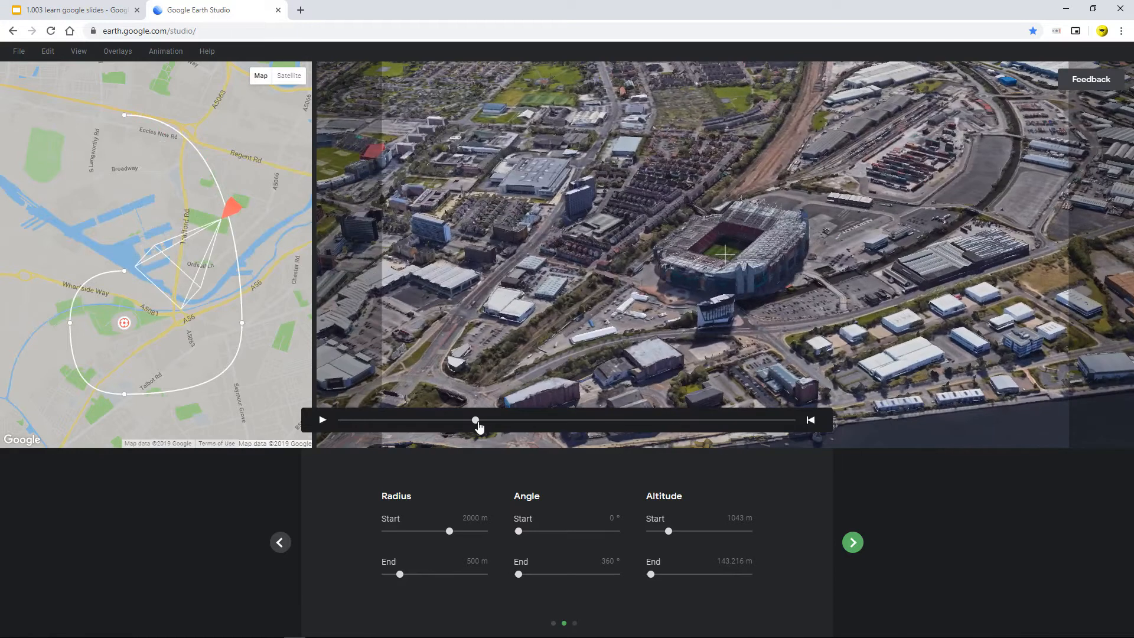
drag(477, 423, 796, 434)
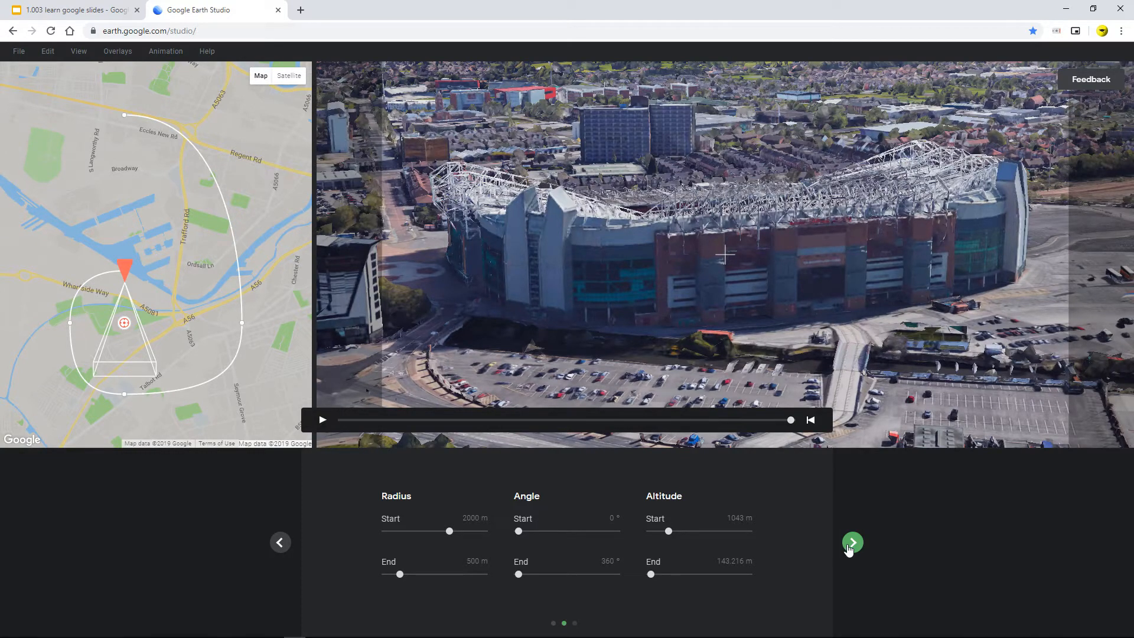
click(848, 547)
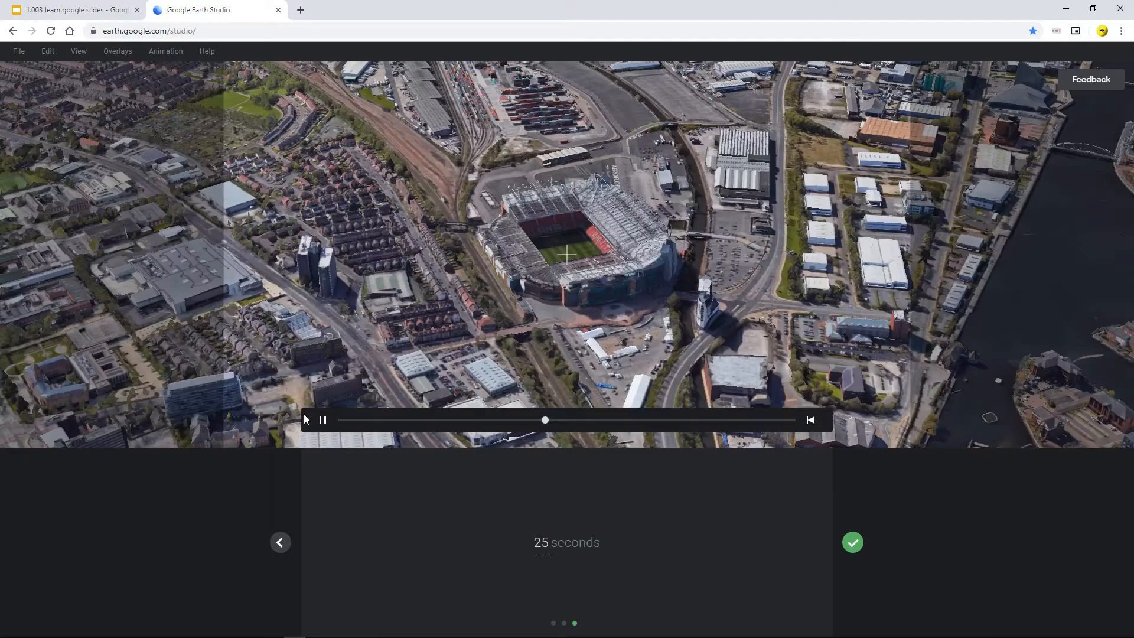
click(322, 421)
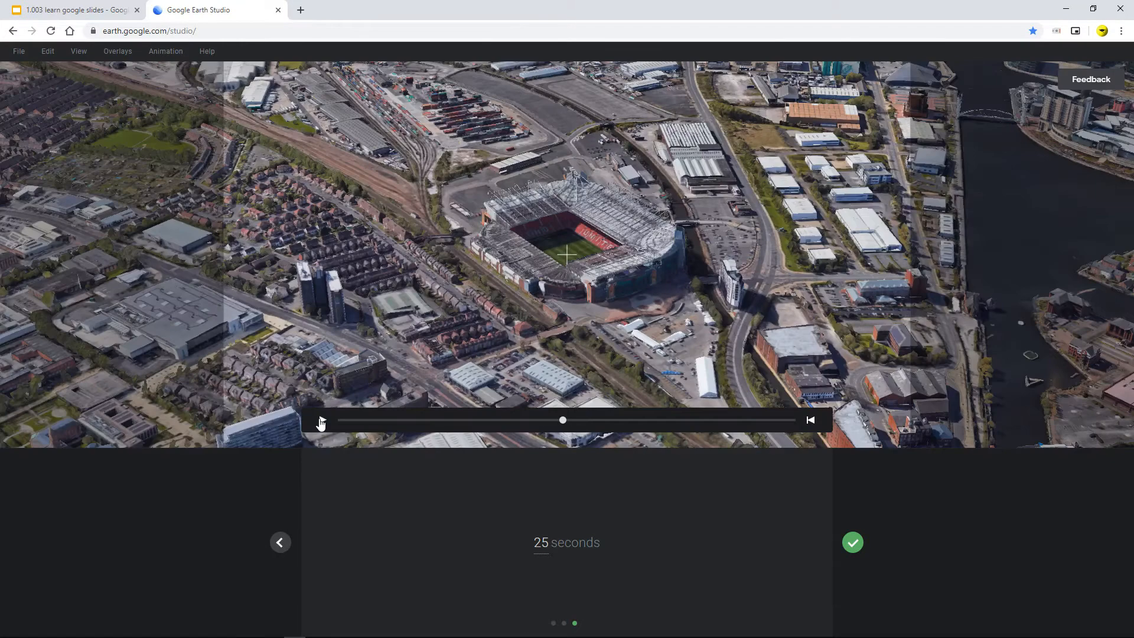
click(852, 542)
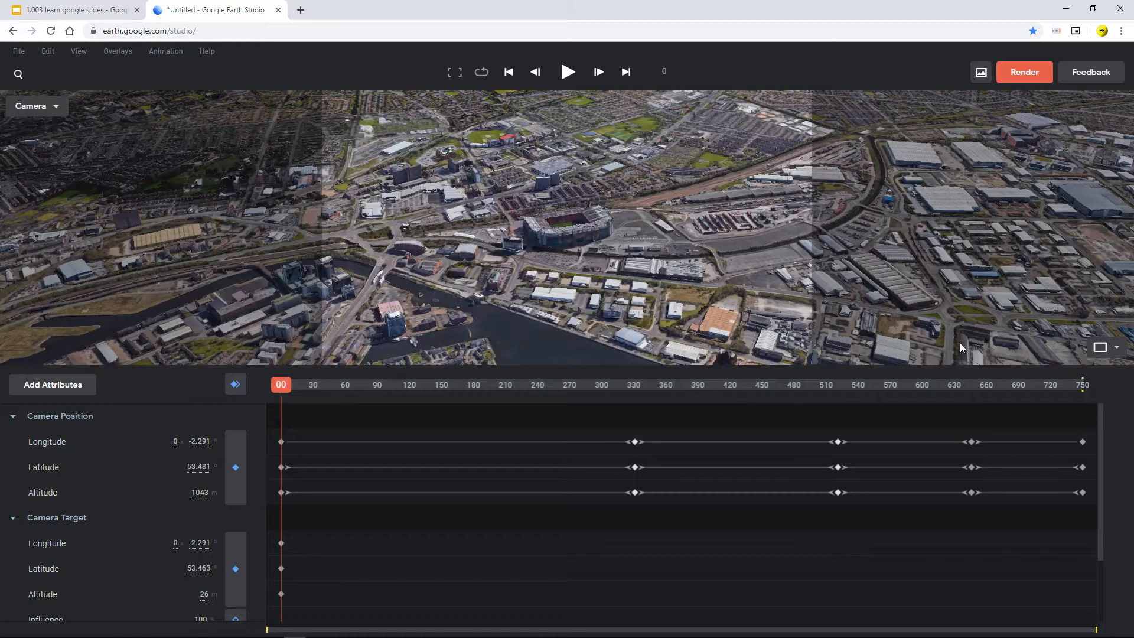
Show a top map beside the camera view and scrub the timeline, returning the playhead to frame 223
click(1101, 347)
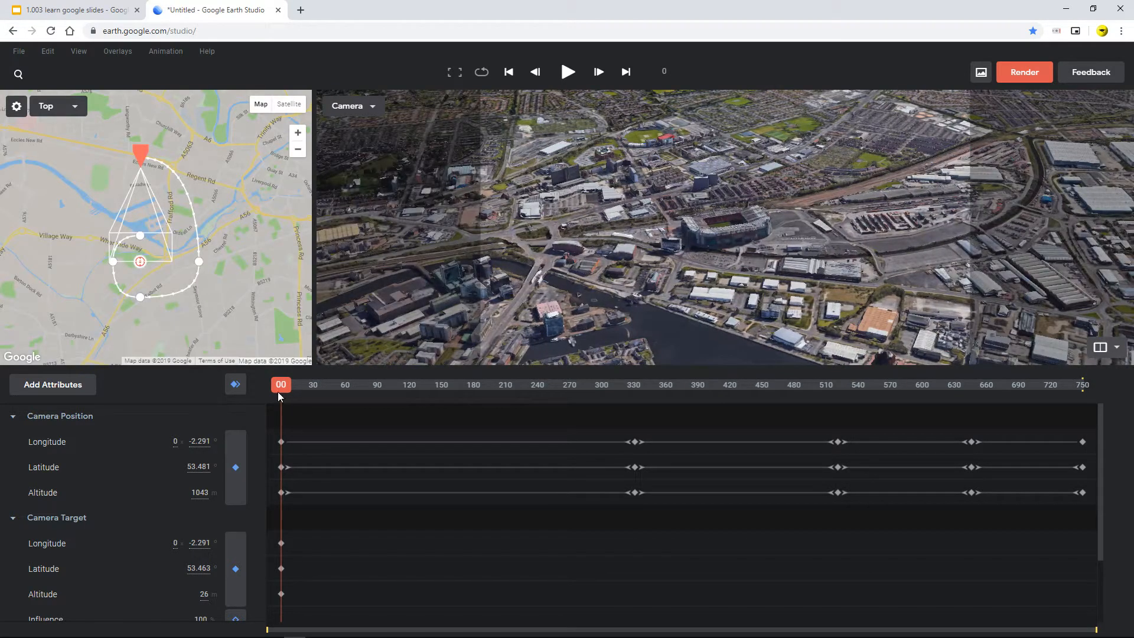
mouse_move(281, 390)
mouse_down()
mouse_move(550, 403)
mouse_move(877, 439)
mouse_up()
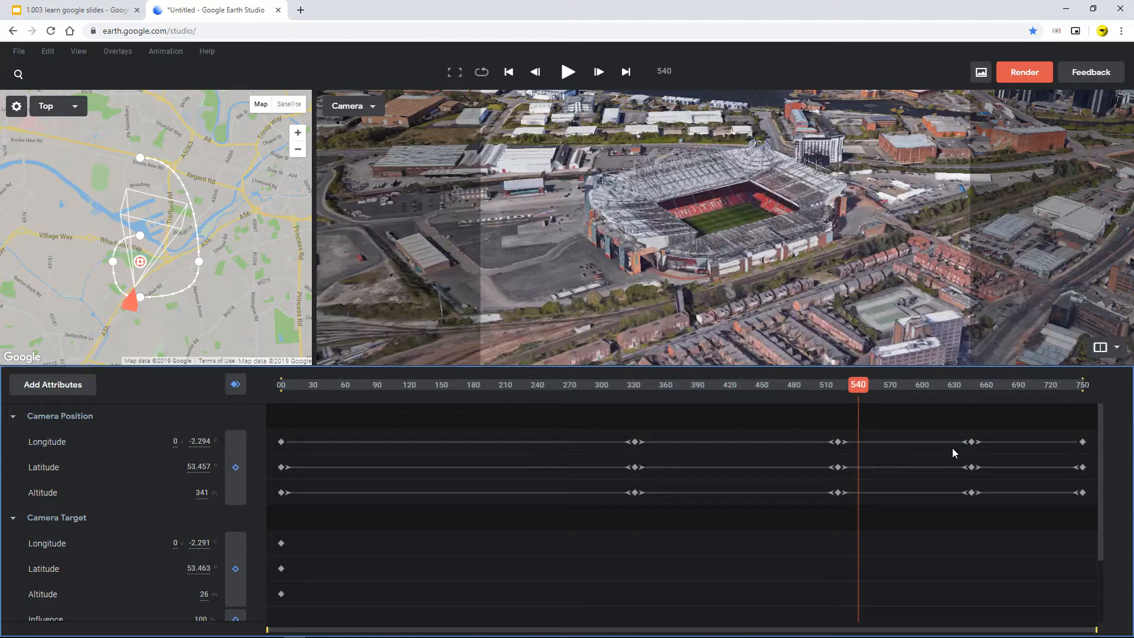
click(519, 457)
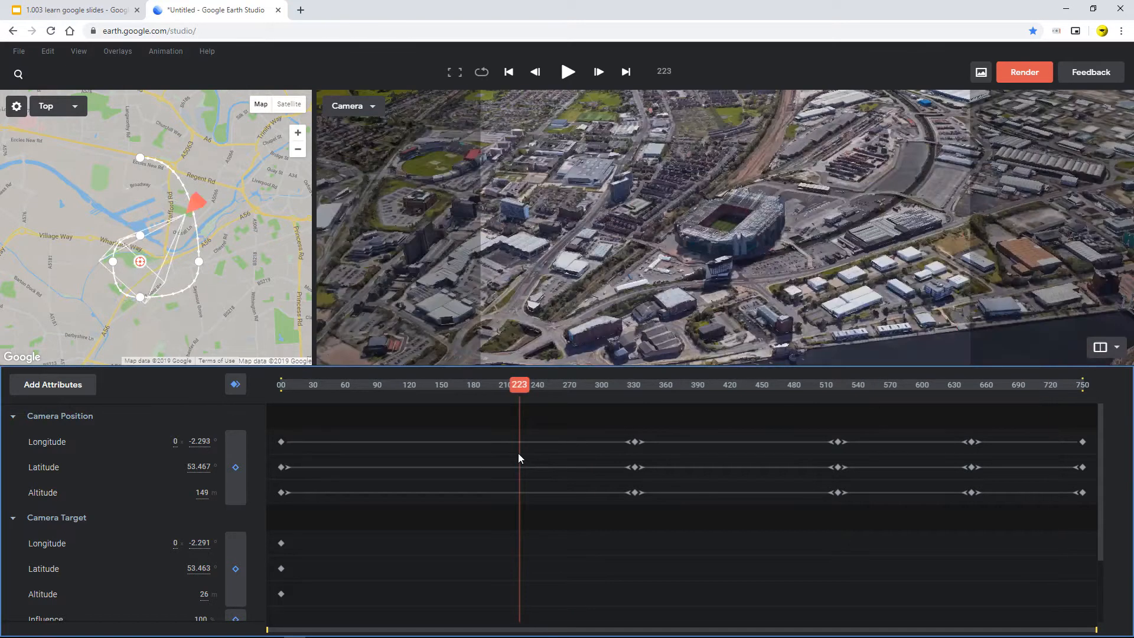
Show the timeline in timecode, scrub through the camera move, and return the time display to frames
click(663, 71)
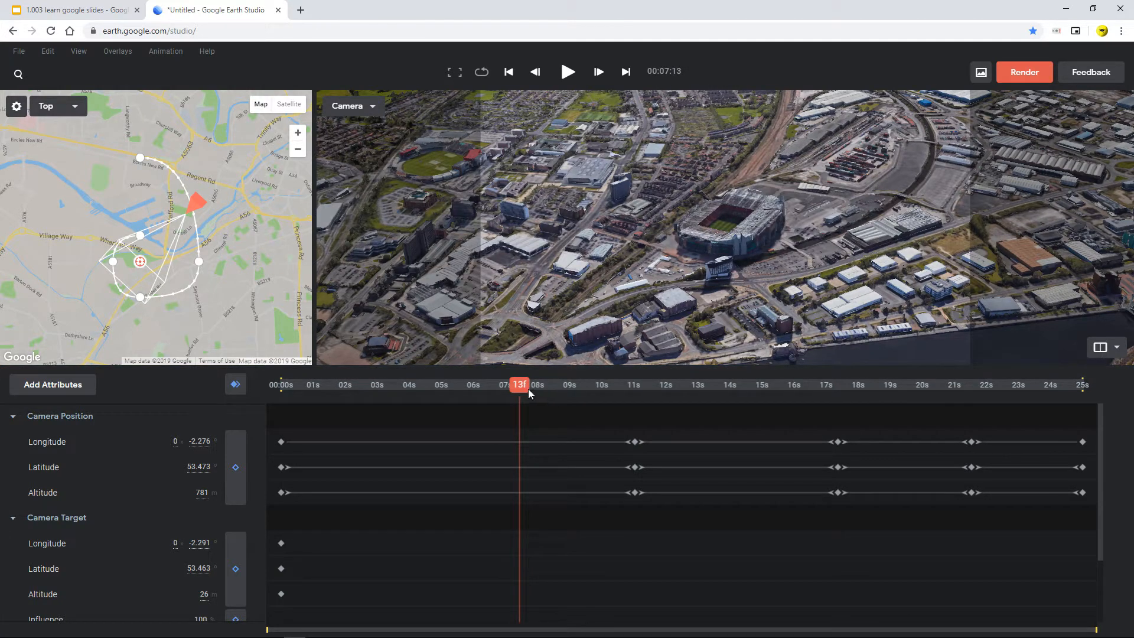
drag(516, 388, 705, 394)
drag(798, 407, 1074, 441)
click(519, 440)
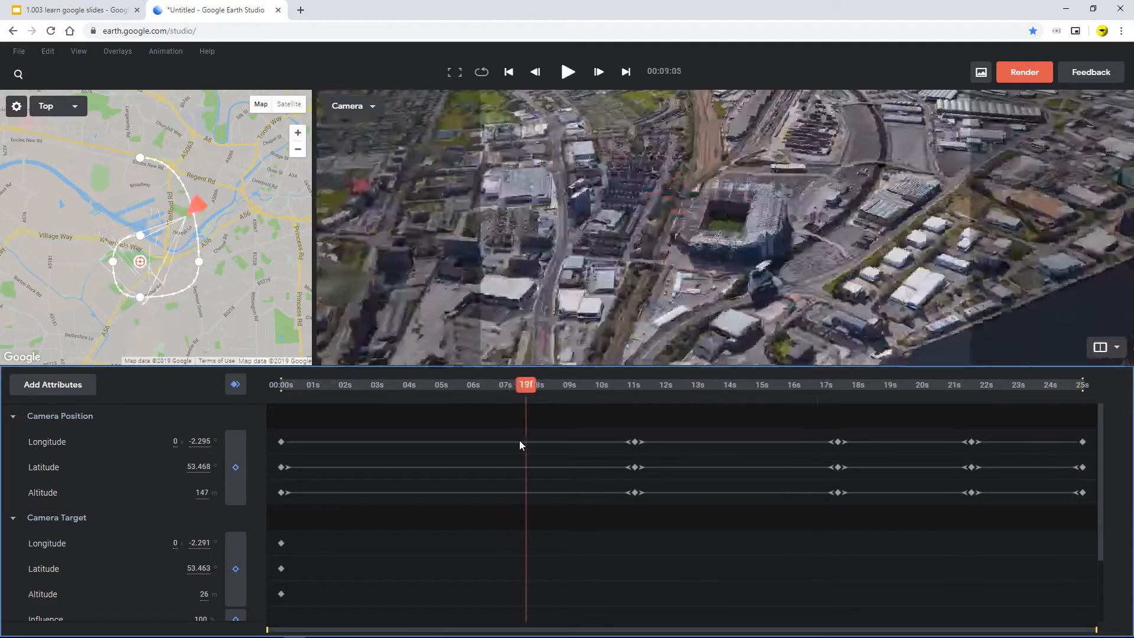
click(659, 76)
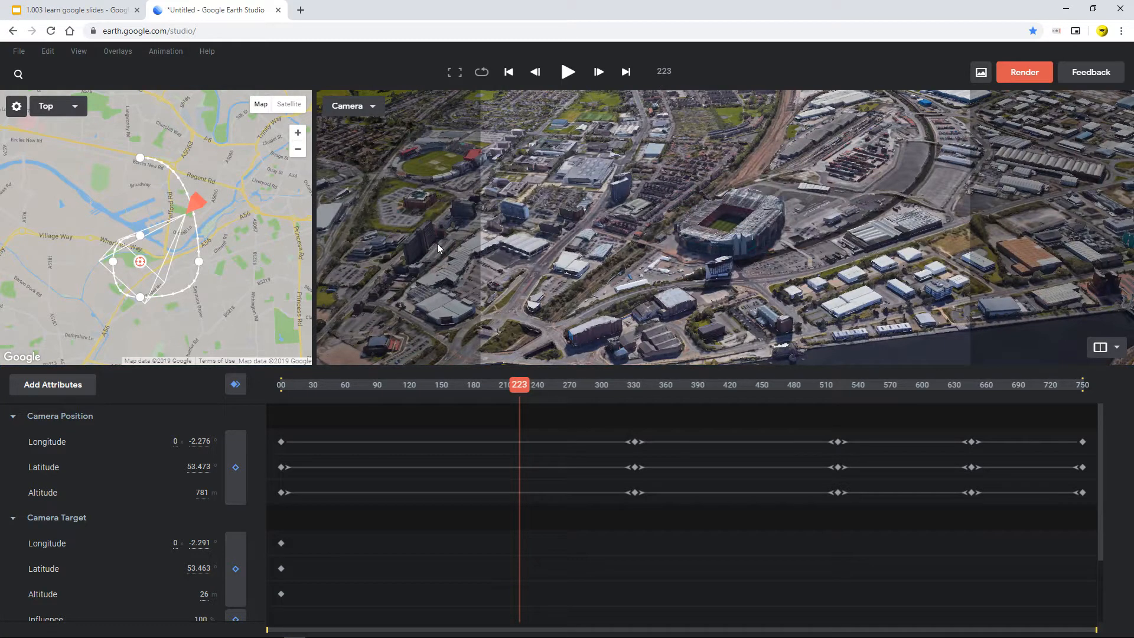
Unlink the project dimensions and set the height to 800, duration to 350 frames and frame rate to 24 FPS without scaling keyframes
click(20, 52)
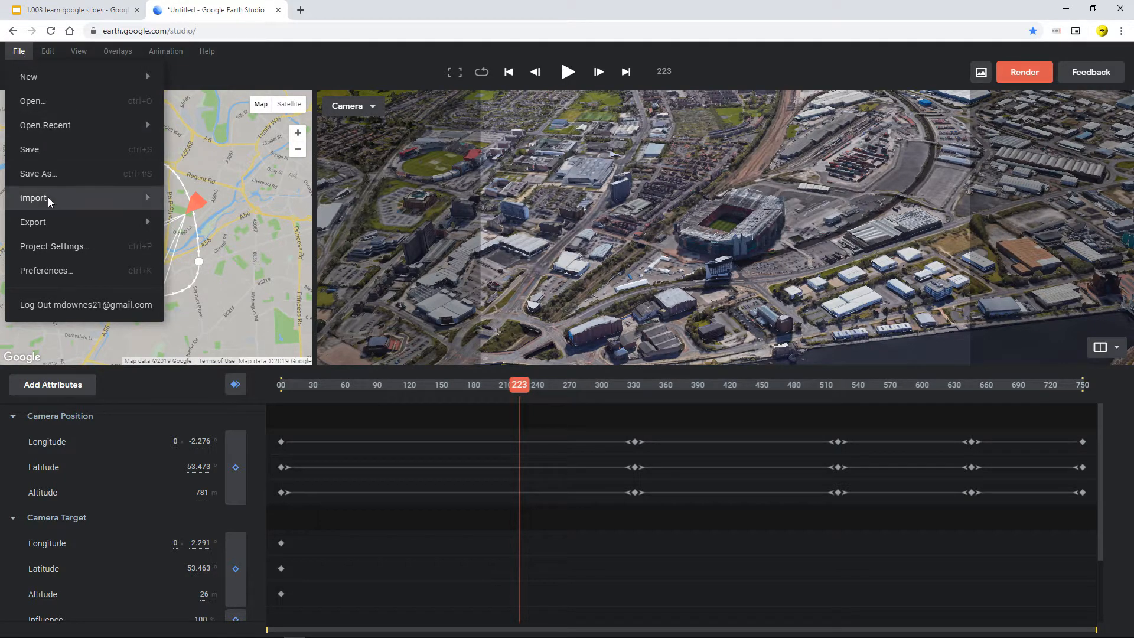
click(52, 247)
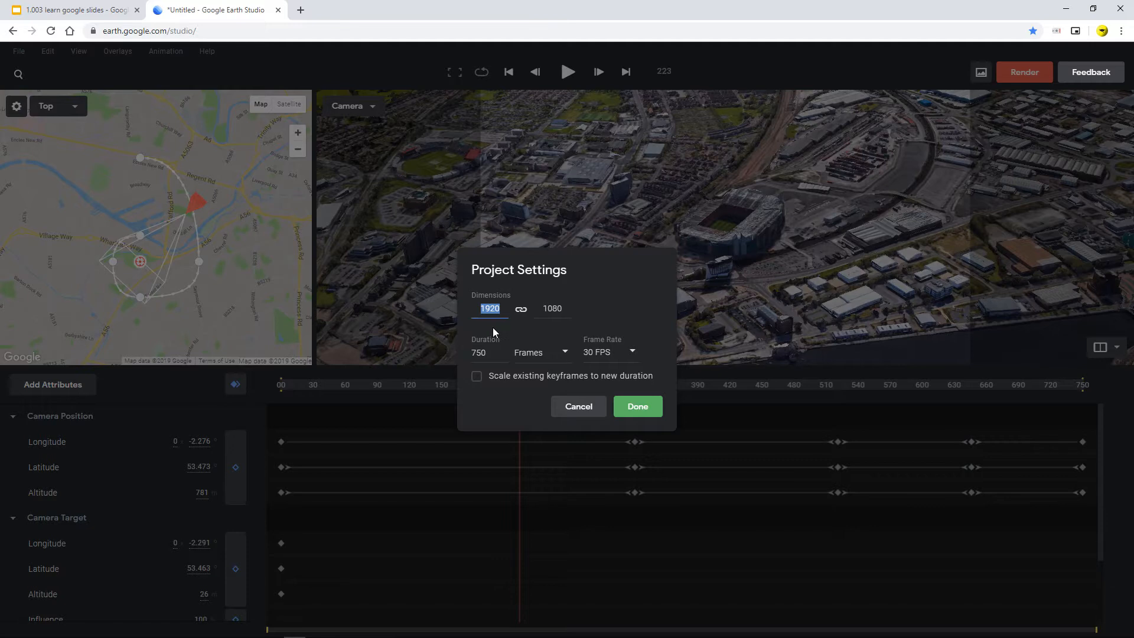
click(521, 309)
double_click(544, 308)
text(800)
double_click(484, 352)
text(350)
click(593, 358)
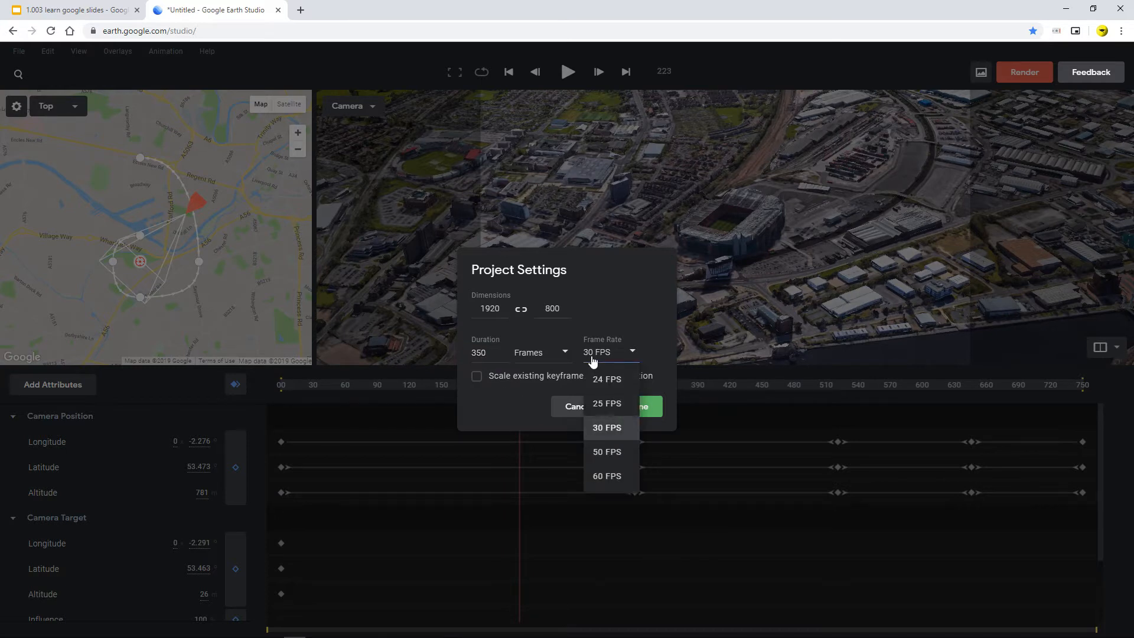
click(607, 380)
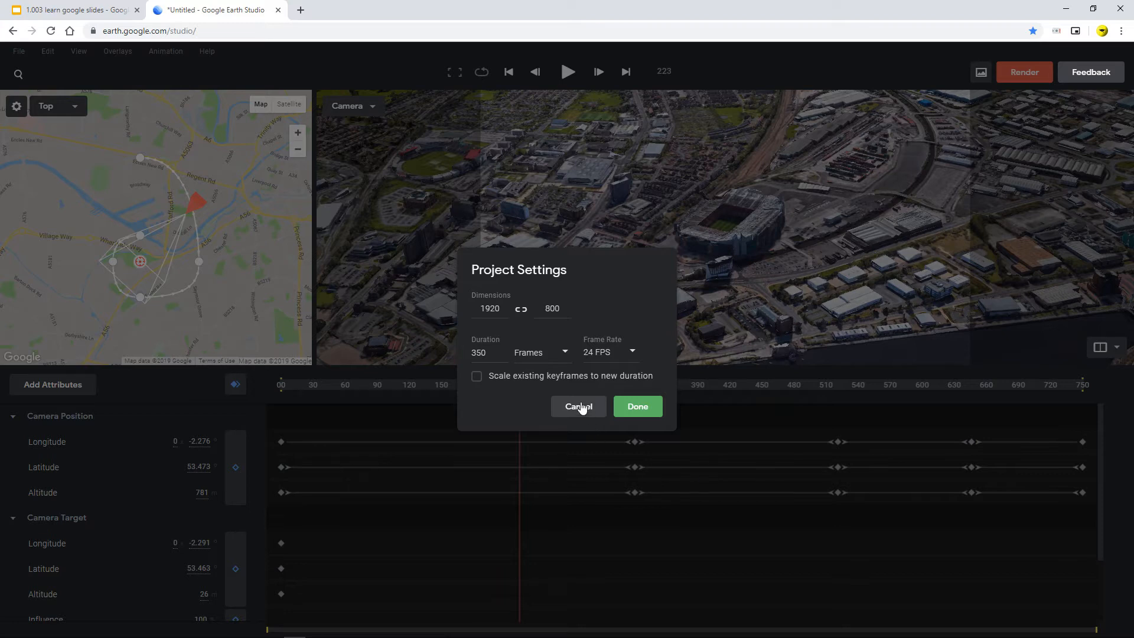
click(633, 409)
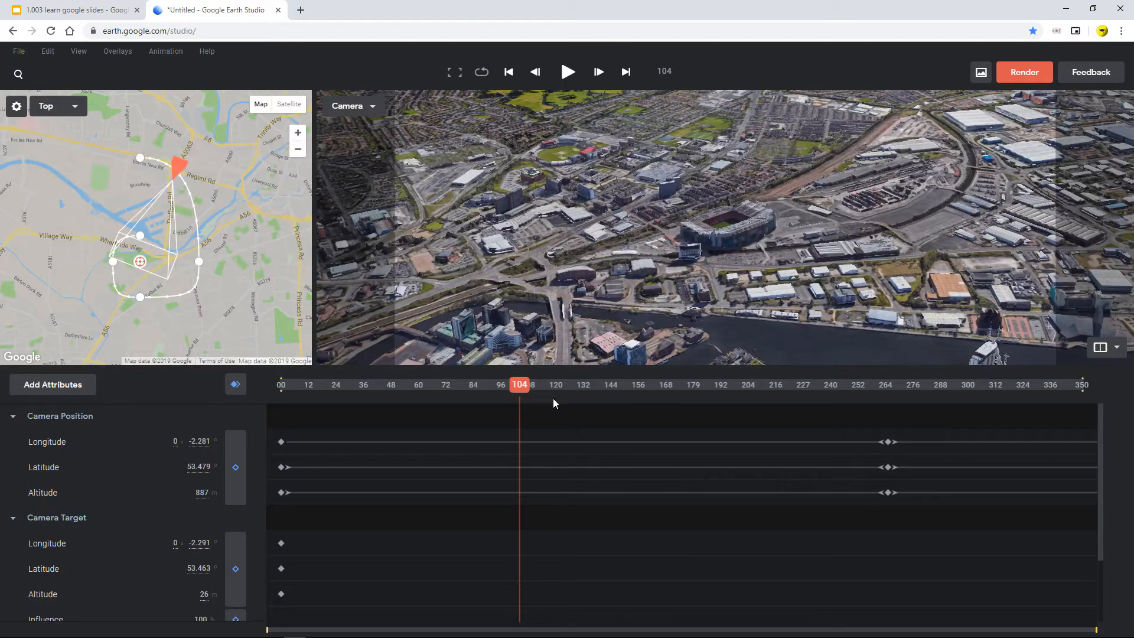
Scrub the timeline from the first frame to frame 110, and undo the last project settings change
drag(519, 385, 281, 385)
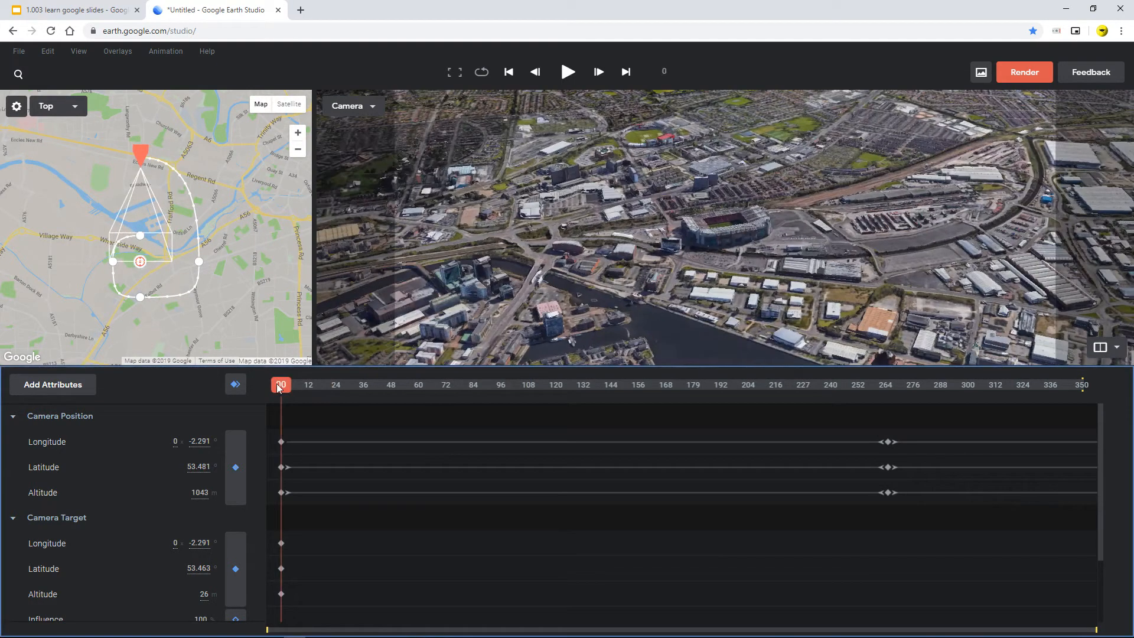
click(381, 387)
drag(490, 416, 529, 483)
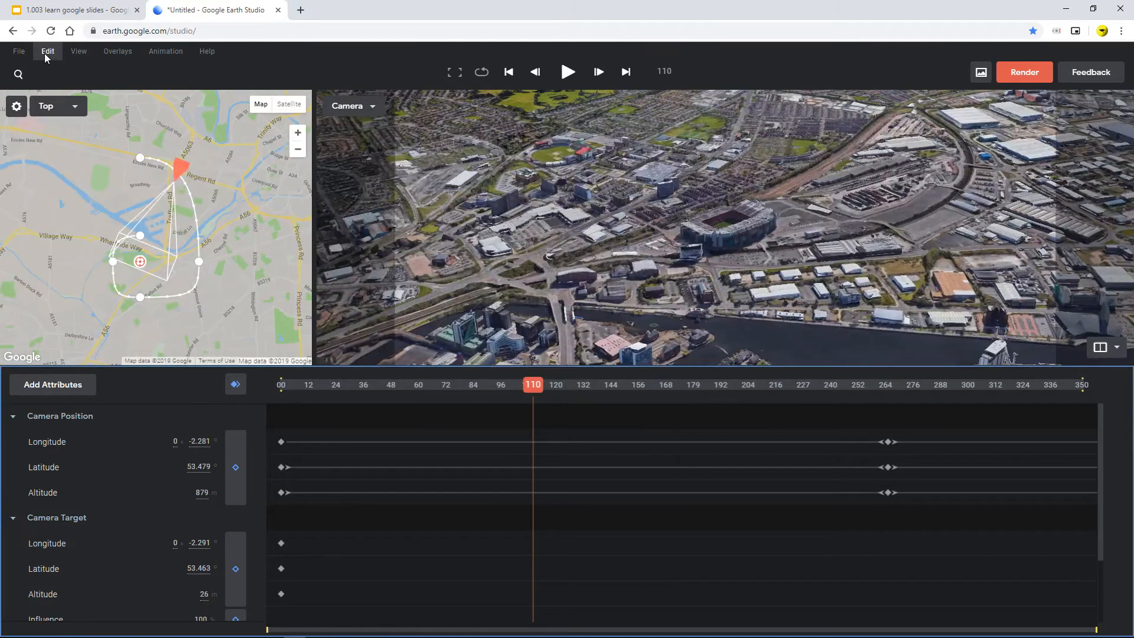
click(48, 52)
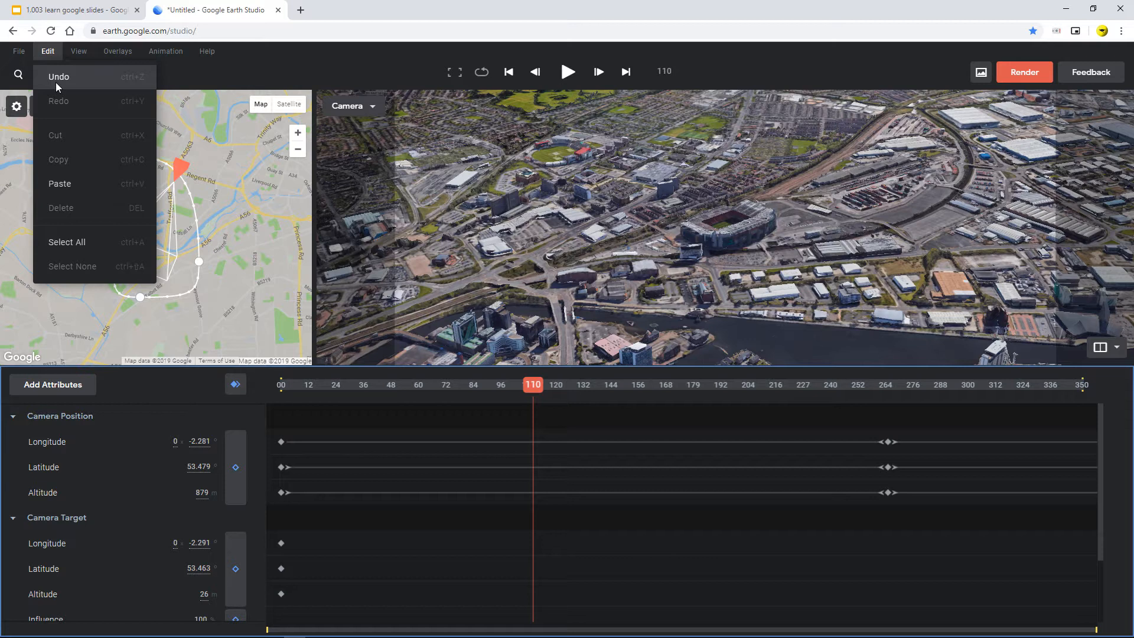
click(56, 78)
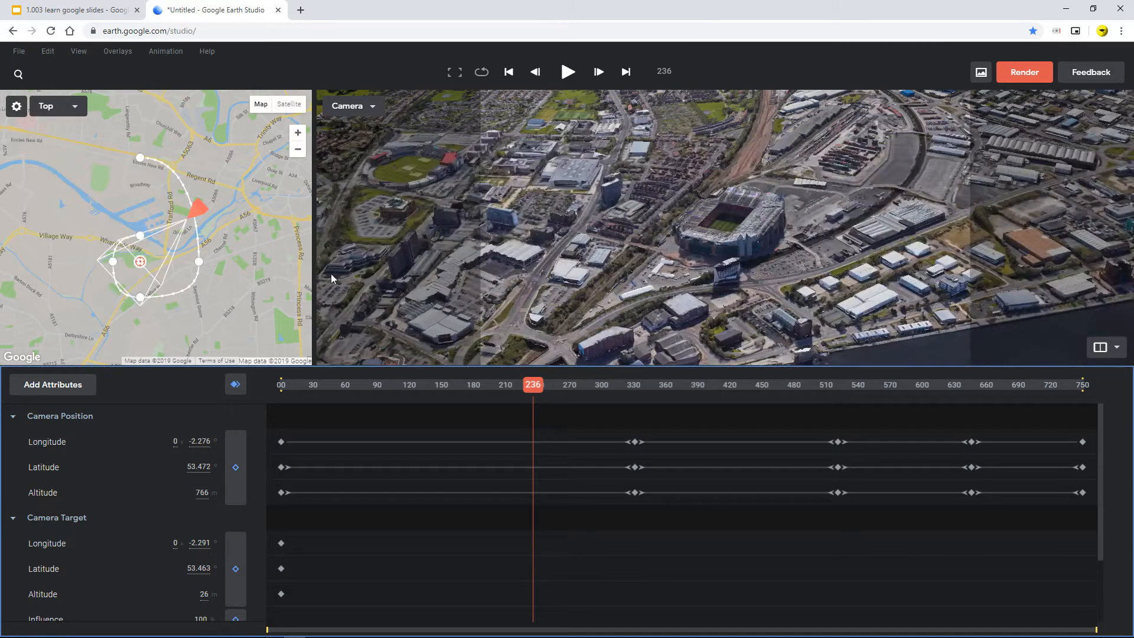
Set the project height to 800 and the duration to 300 frames, scaling the existing keyframes to the new duration
click(19, 51)
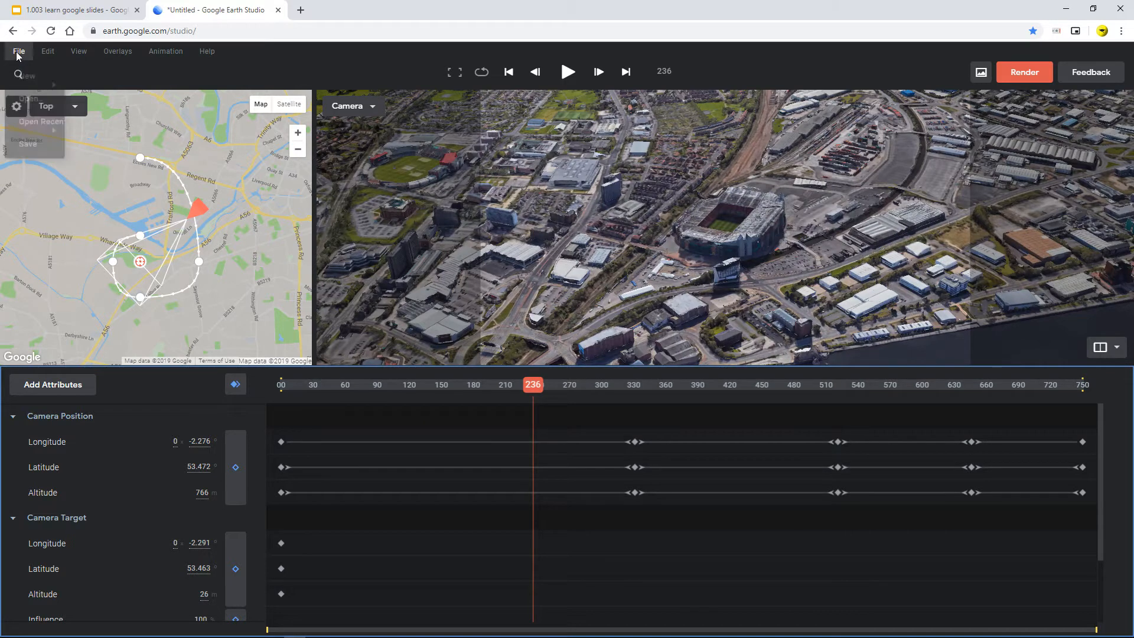
click(52, 252)
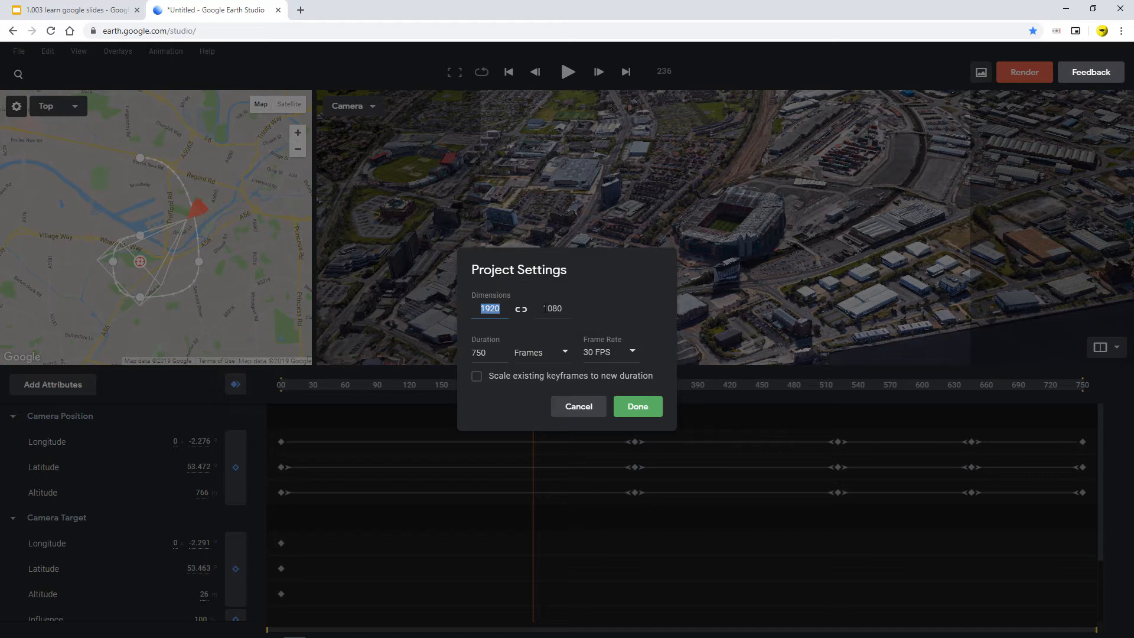
drag(543, 308, 559, 310)
text(800)
double_click(482, 352)
text(300)
click(477, 387)
click(633, 409)
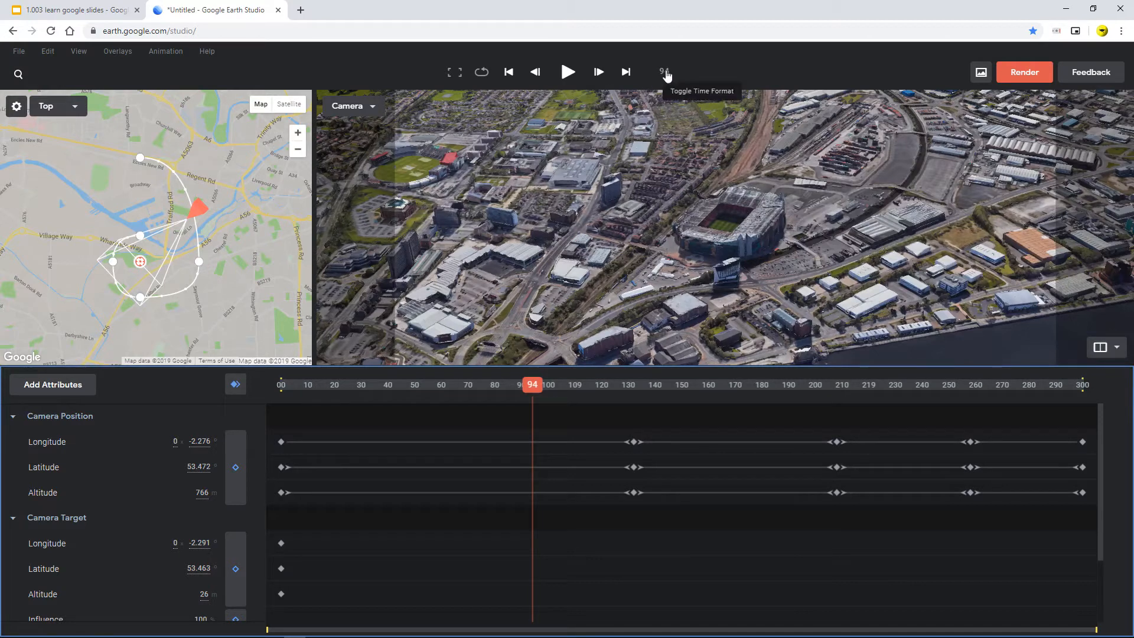
Scrub the timeline to frame 71, check the Project Settings slide in Google Slides, and return to Google Earth Studio
mouse_move(535, 389)
mouse_down()
mouse_move(398, 370)
mouse_move(202, 372)
mouse_move(1068, 492)
mouse_move(471, 443)
mouse_up()
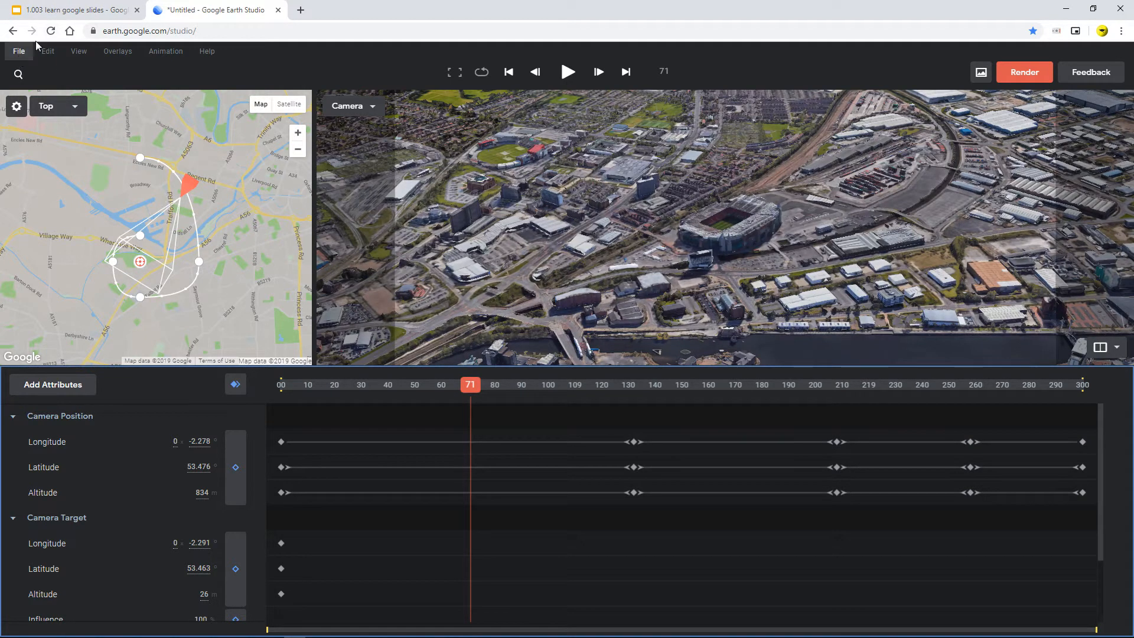
click(65, 10)
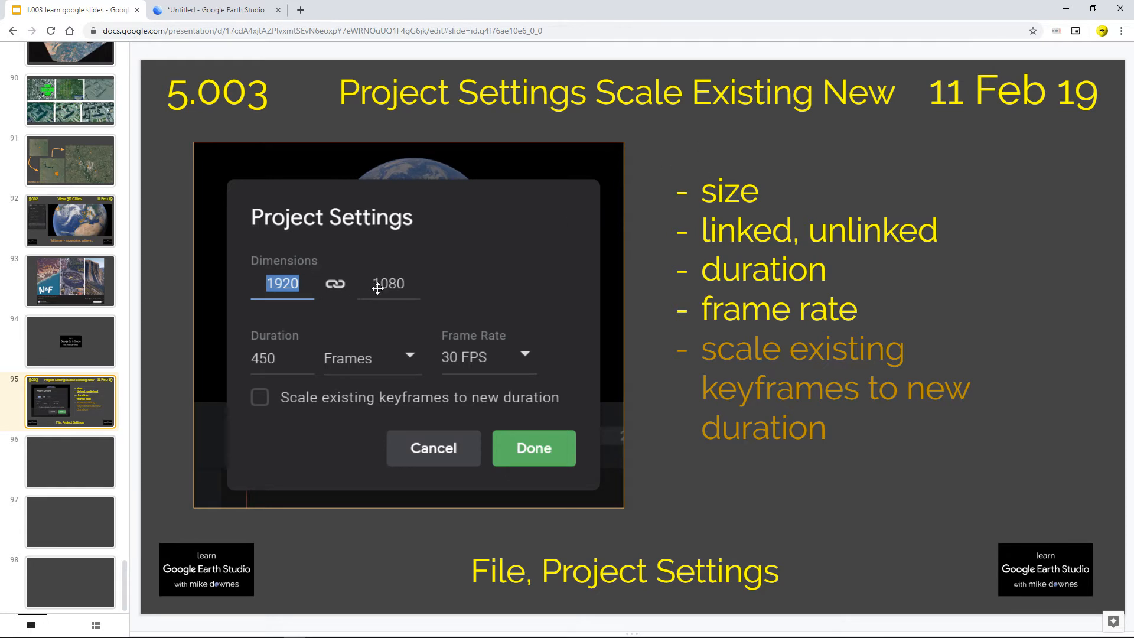
click(186, 13)
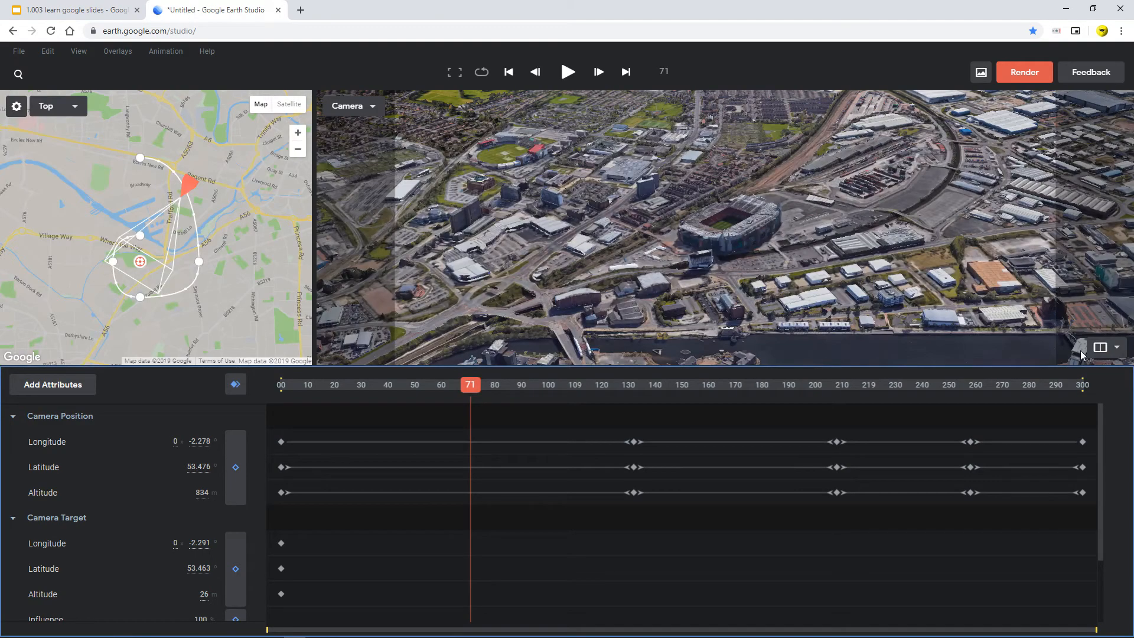
Switch to a single-view layout showing only the camera, and set the viewport mask opacity to 89%
click(1103, 347)
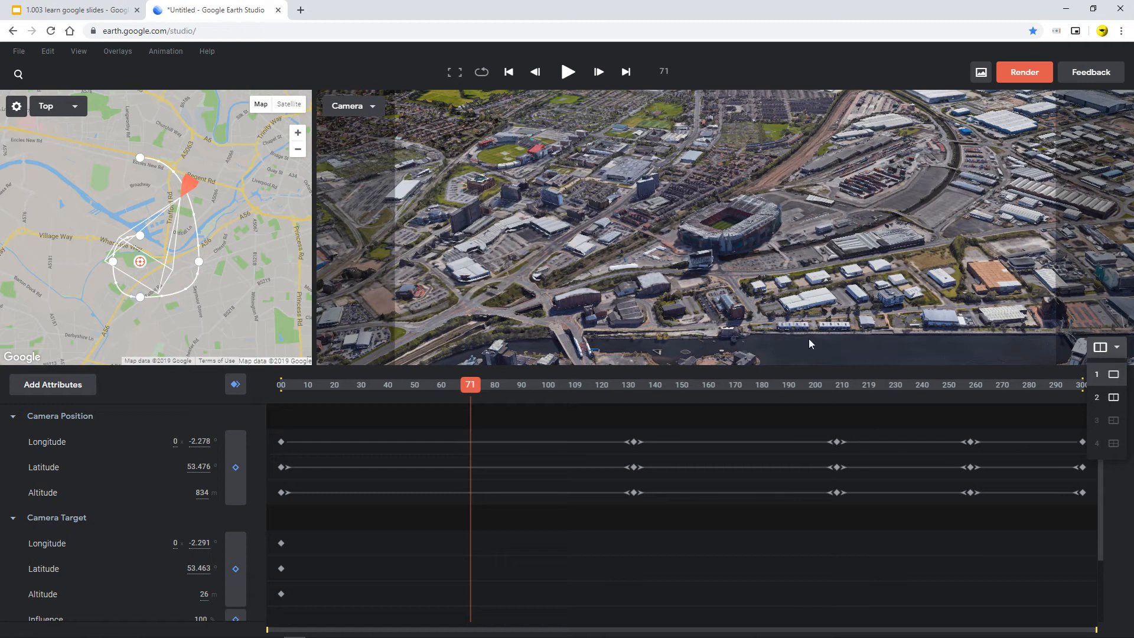
click(1110, 376)
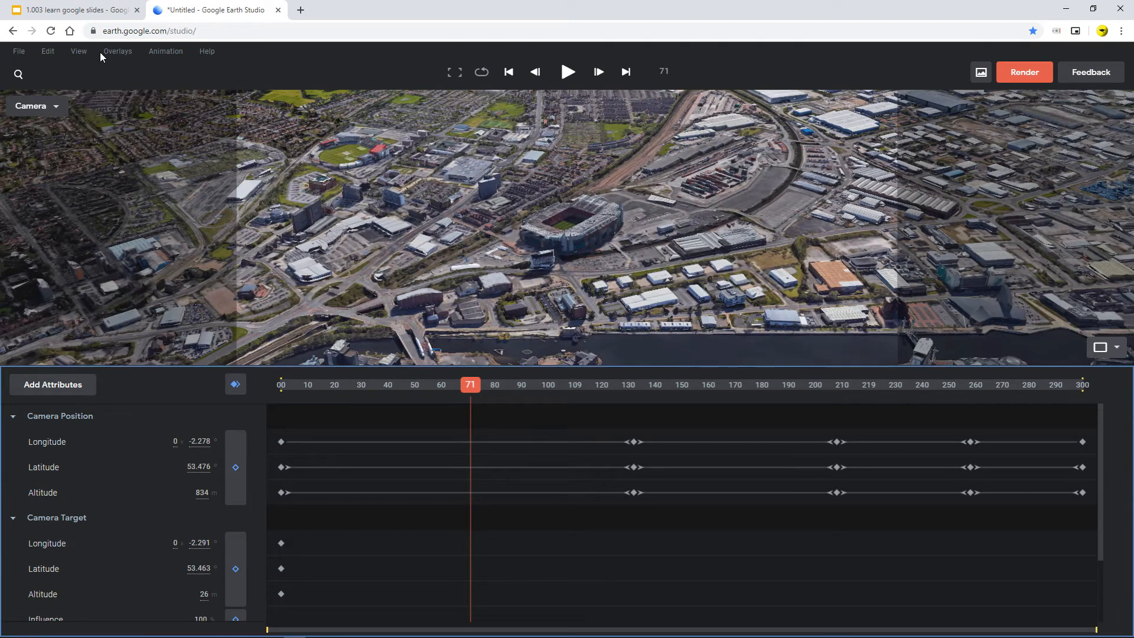
click(118, 51)
mouse_move(71, 53)
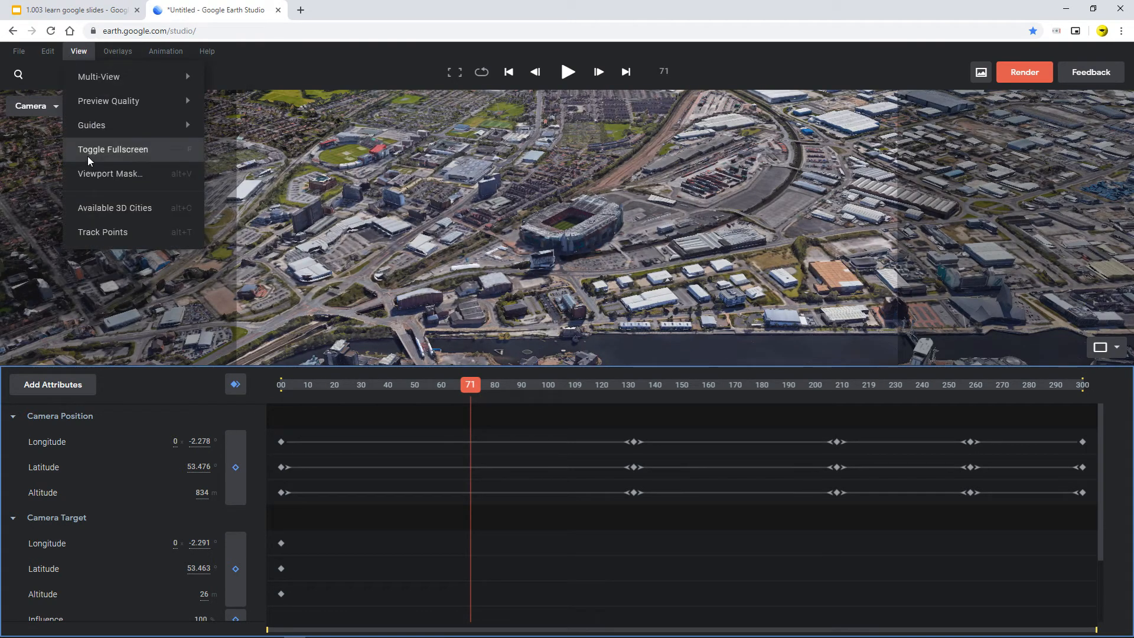
click(104, 173)
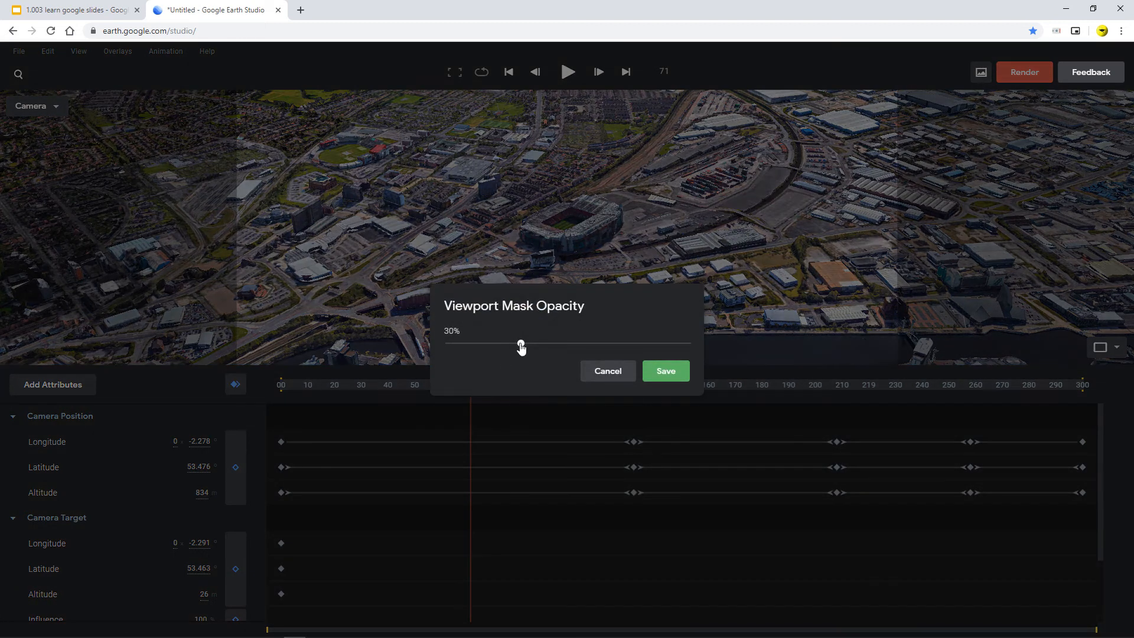
drag(520, 343, 660, 343)
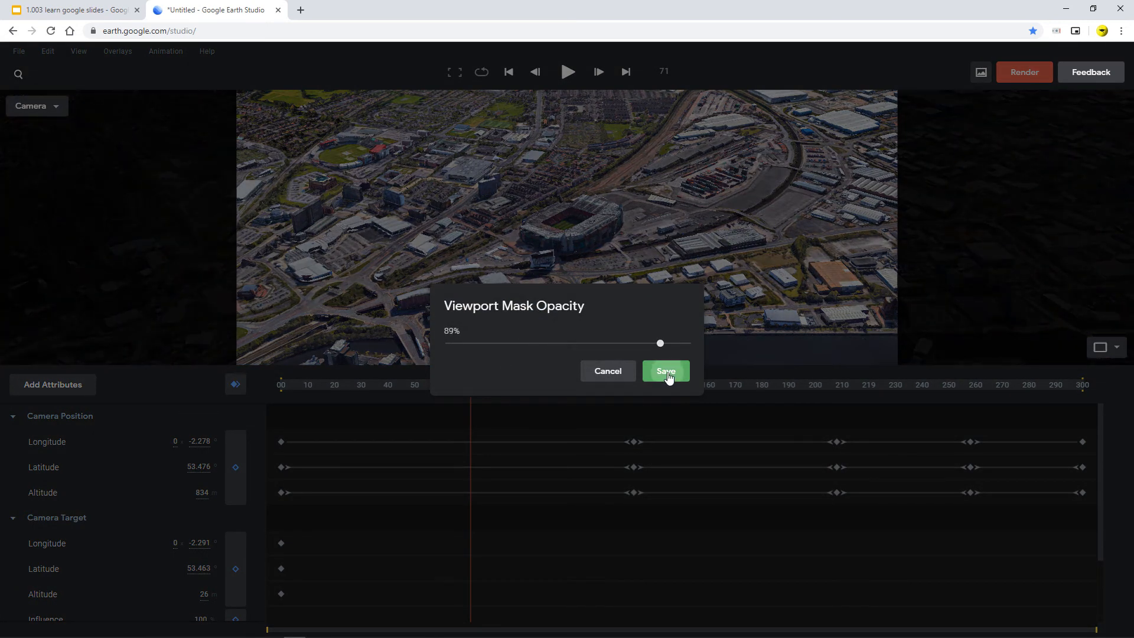
click(666, 372)
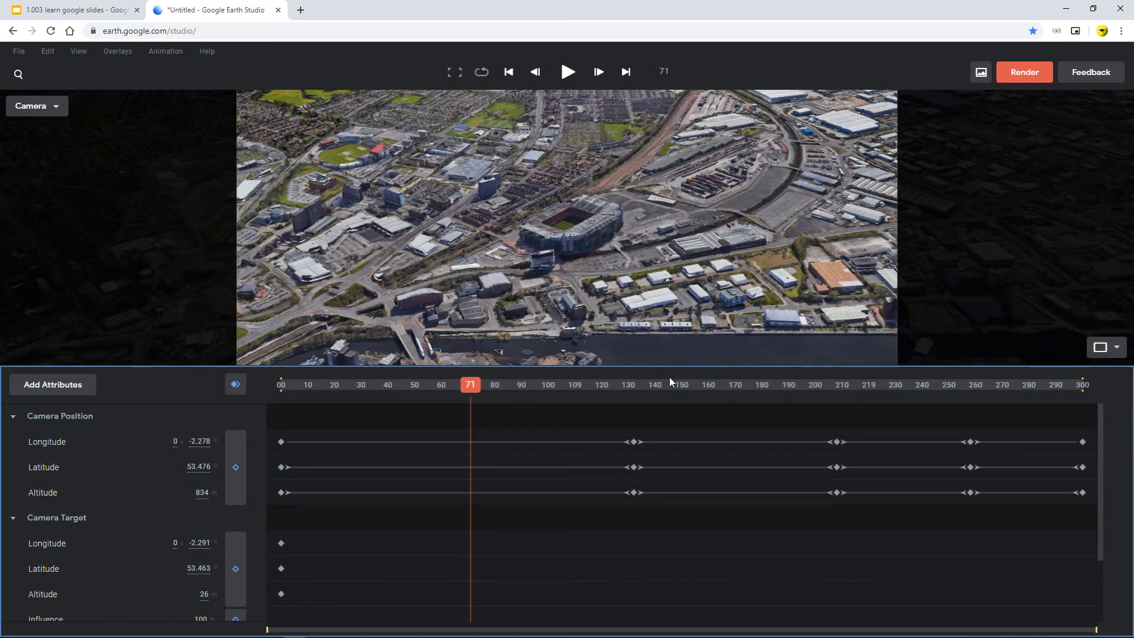
Scrub the timeline forward to frame 230 and back to frame 48, and switch to the Project Settings slide in Google Slides
drag(470, 385, 876, 450)
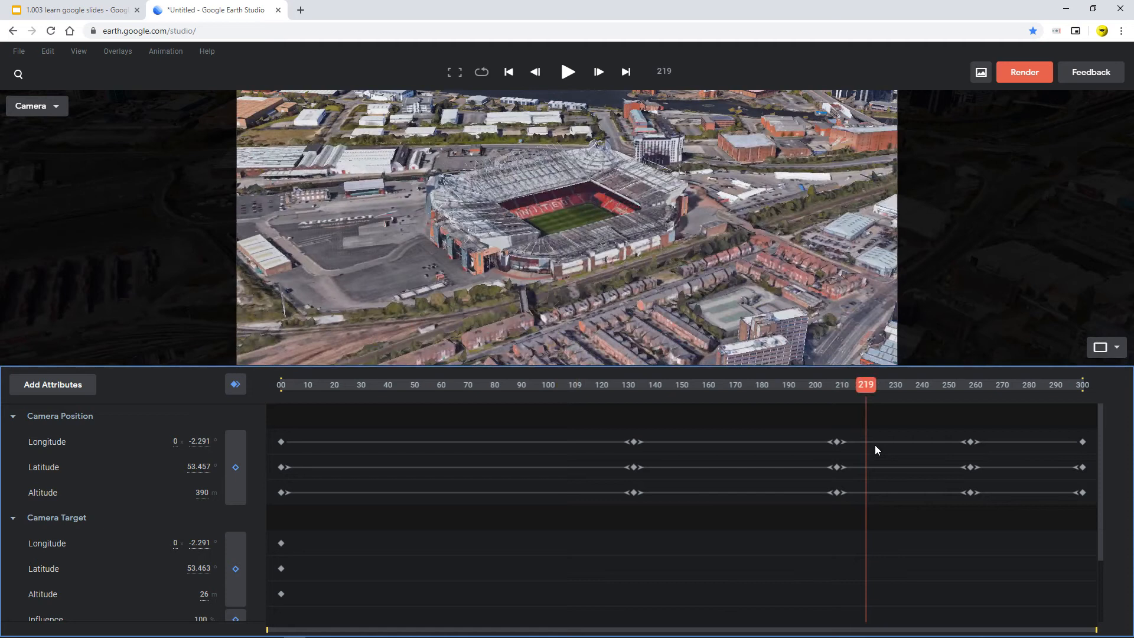
click(892, 391)
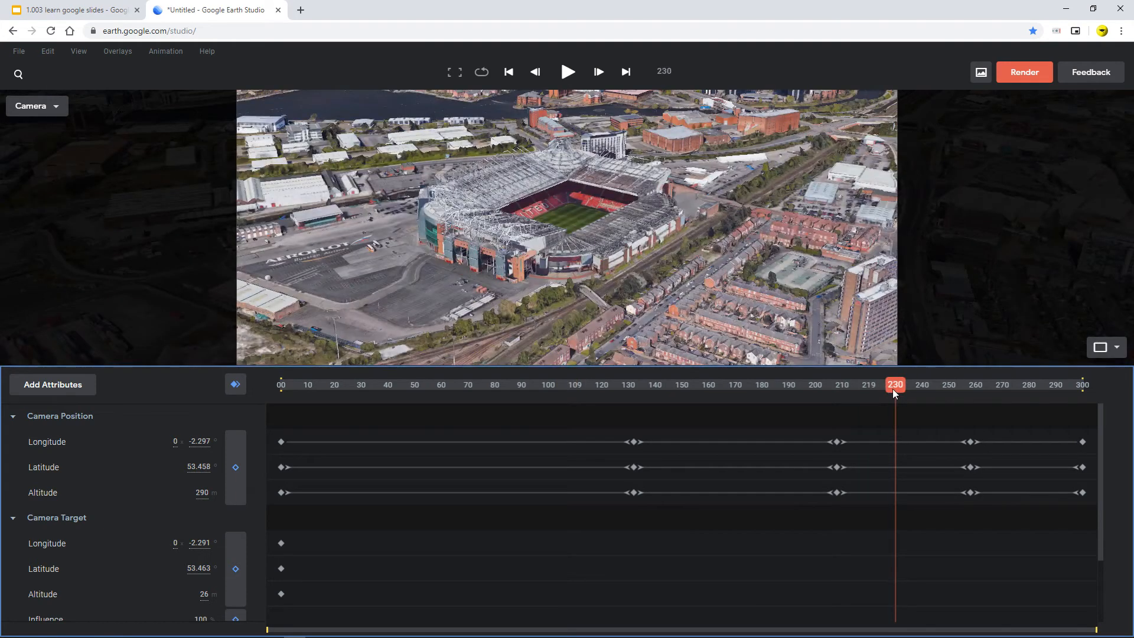
drag(892, 391, 409, 404)
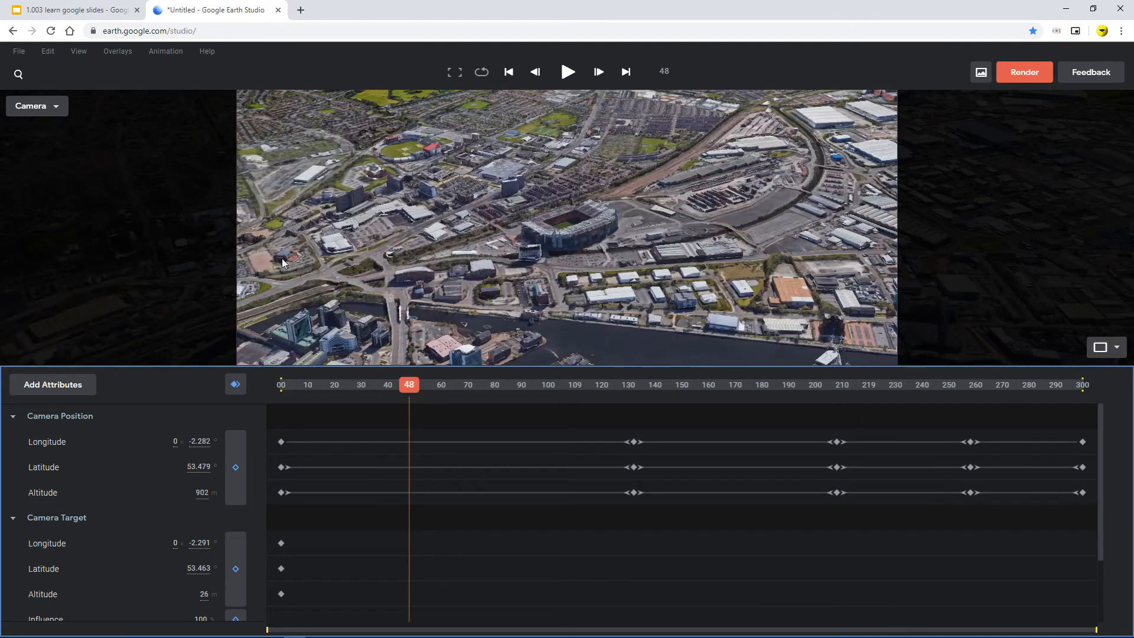
click(103, 8)
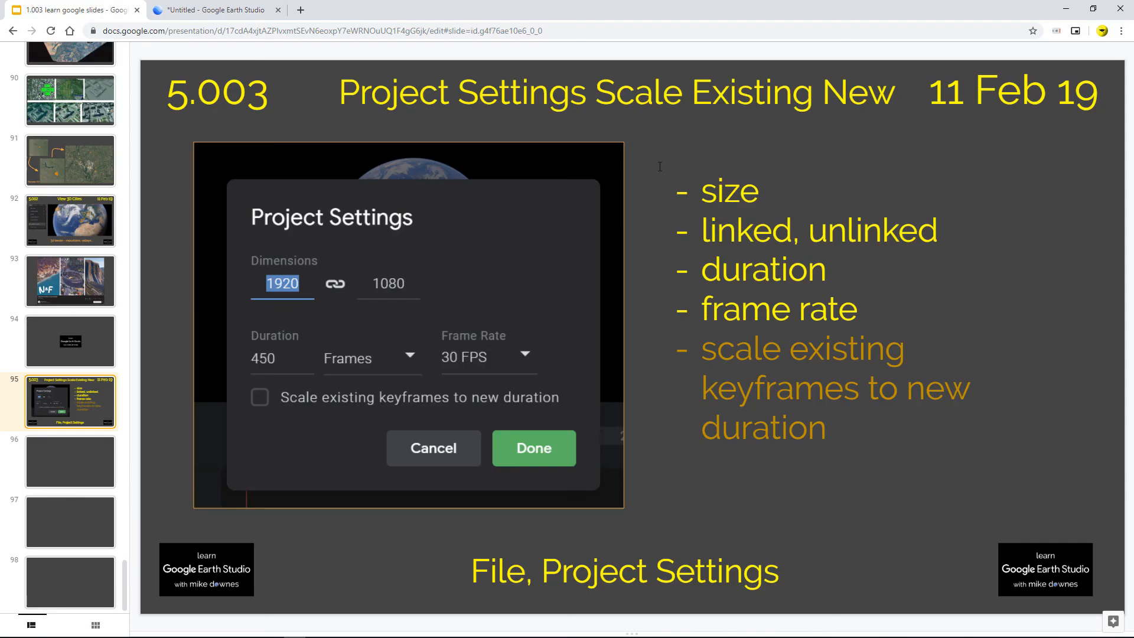